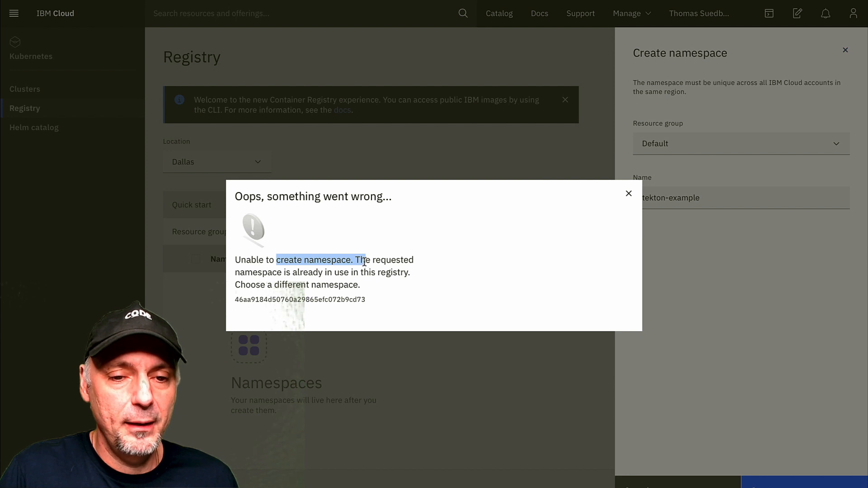
# Dismiss the error, make the namespace name unique by appending a hyphen and the account holder's user name to tekton-example, and create it
pyautogui.moveTo(364, 261); pyautogui.dragTo(352, 261)
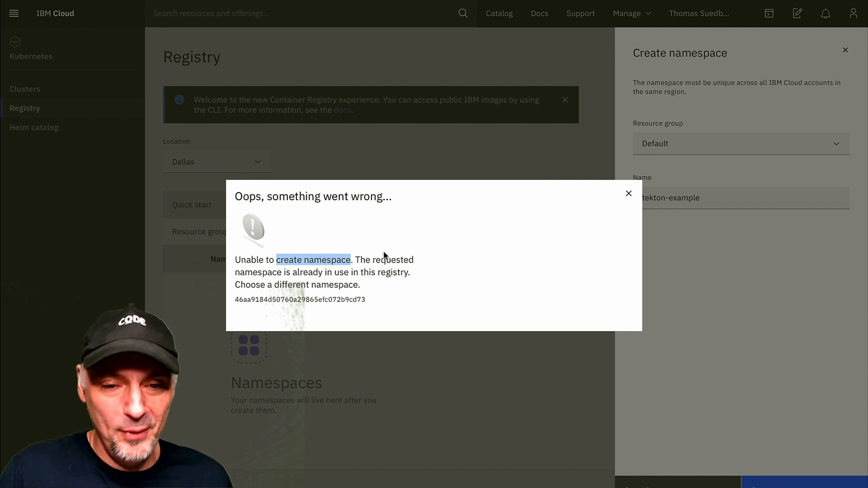
pyautogui.click(634, 196)
pyautogui.click(723, 203)
pyautogui.write('-tsuedbroecker')
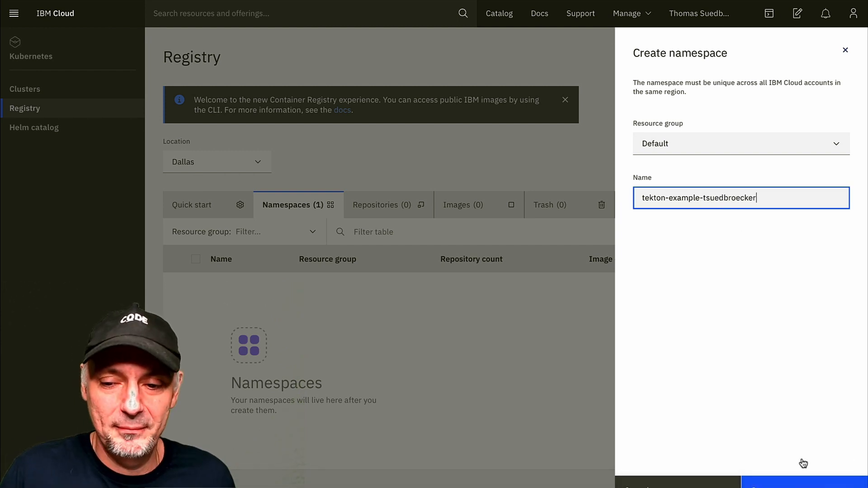
pyautogui.click(769, 482)
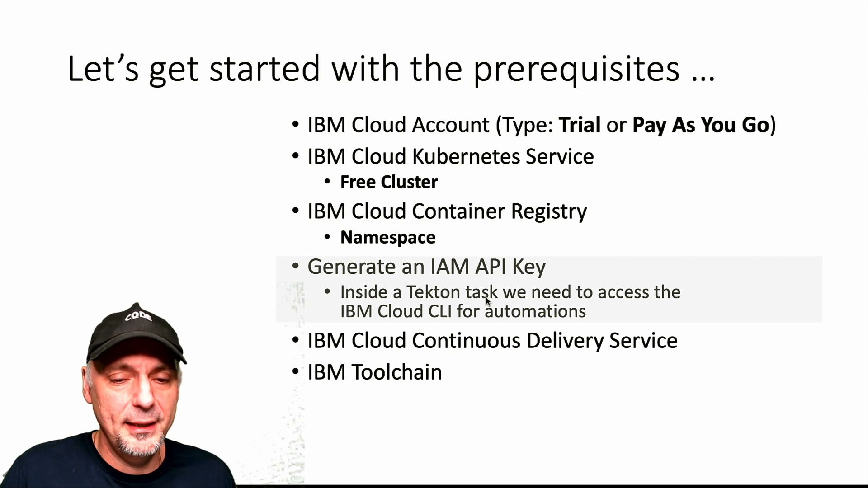
# Switch to IBM Cloud and open the API keys page in Access (IAM) management
pyautogui.hotkey('ctrl', 'Right')
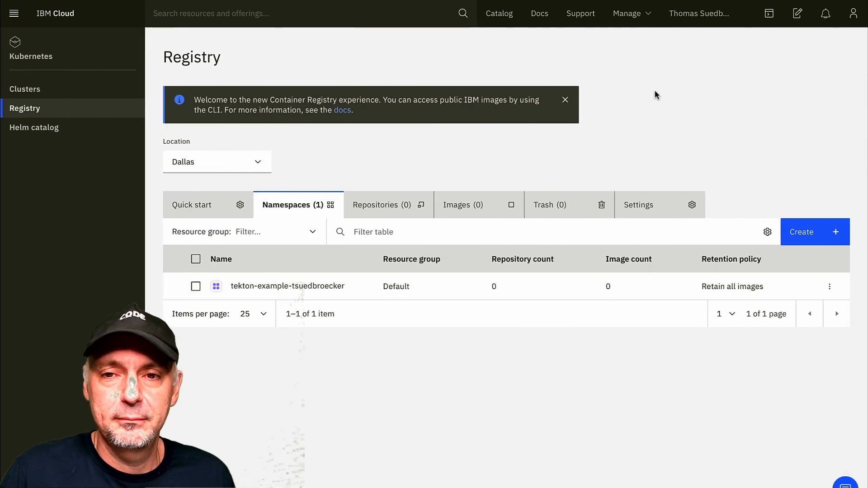
pyautogui.click(628, 14)
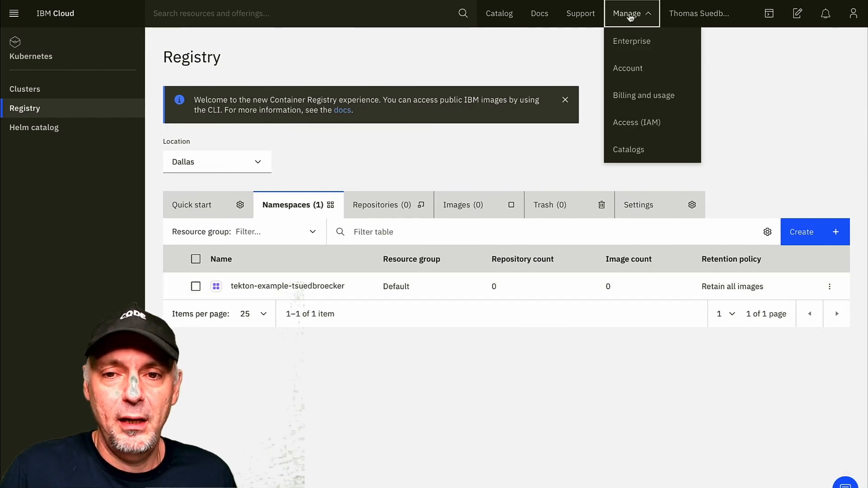
pyautogui.click(642, 131)
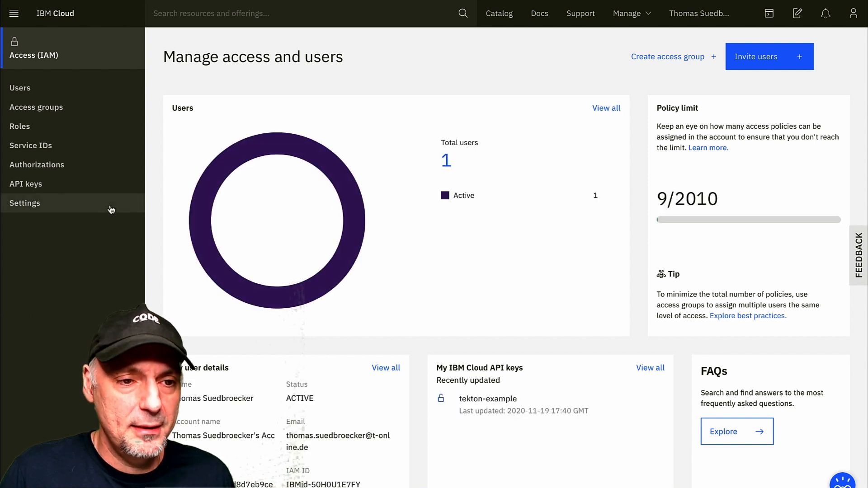
pyautogui.click(102, 185)
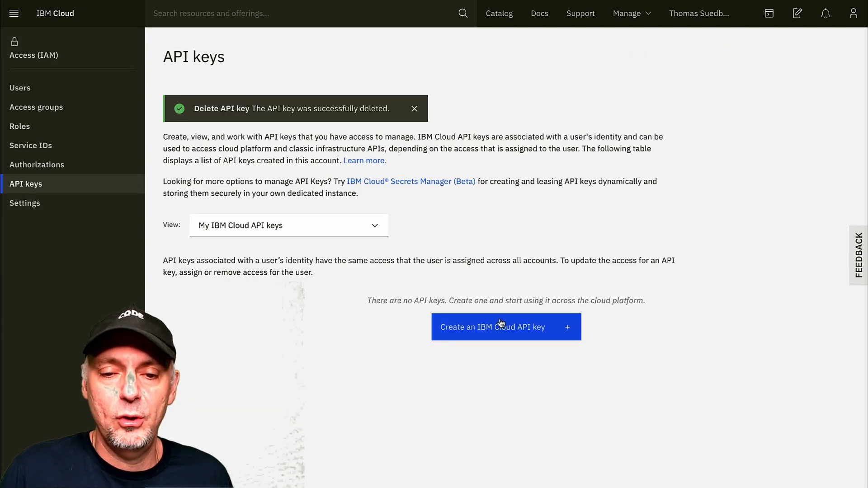
# Create an IBM Cloud API key named tekton-example, reveal its value, and close the confirmation dialog
pyautogui.click(499, 326)
pyautogui.hotkey('ctrl', 'v')
pyautogui.click(471, 346)
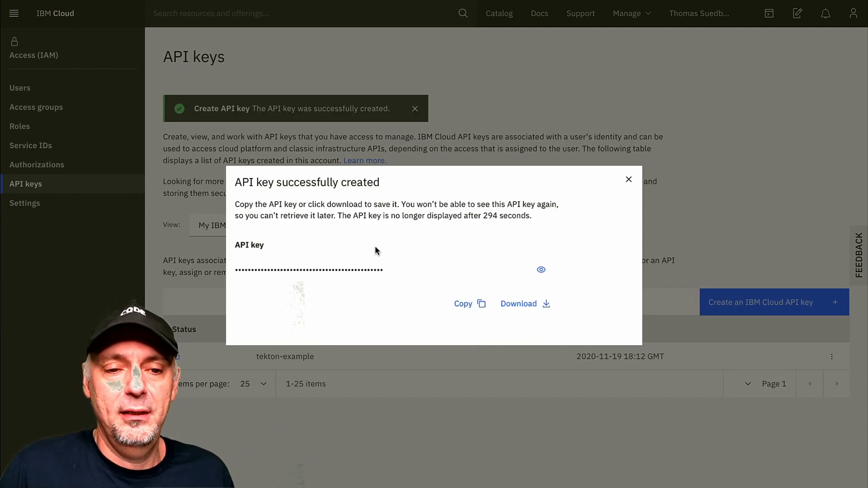
pyautogui.moveTo(484, 219); pyautogui.dragTo(502, 219)
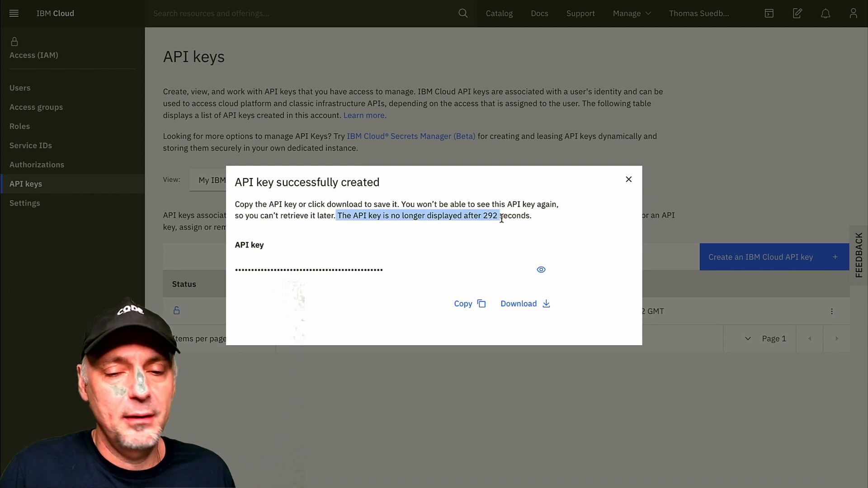
pyautogui.click(542, 271)
pyautogui.click(195, 257)
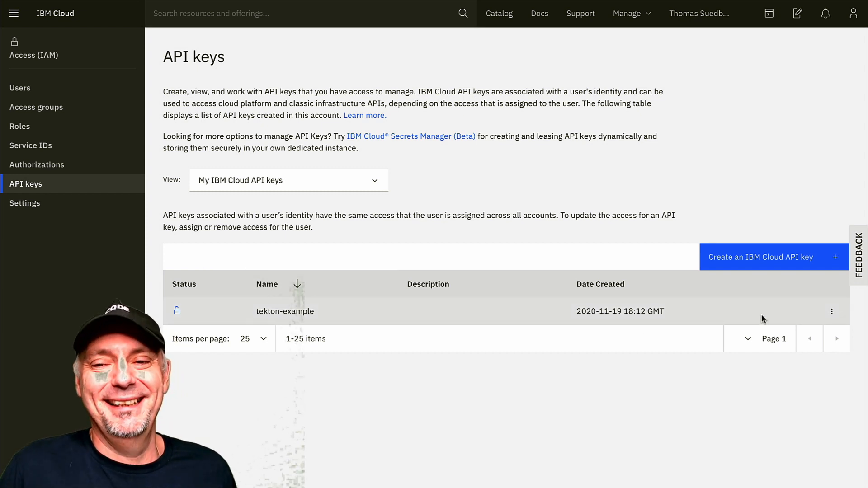
# Delete the tekton-example API key and confirm its removal
pyautogui.click(833, 311)
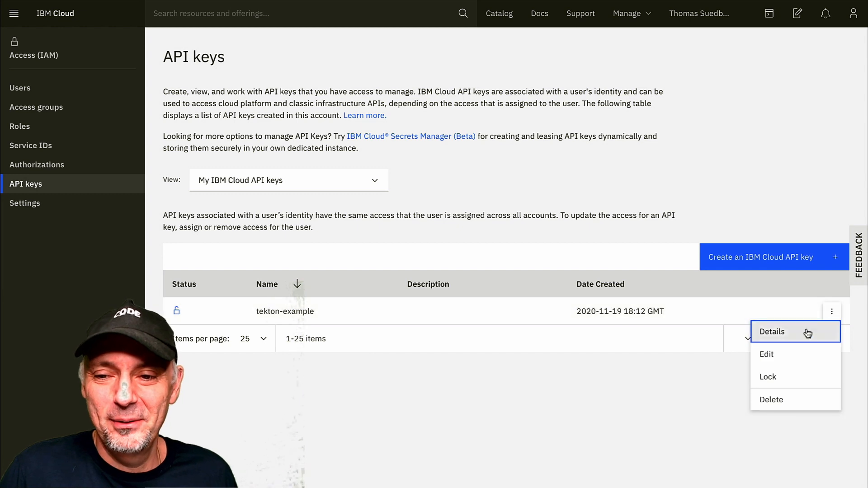
pyautogui.click(792, 399)
pyautogui.click(557, 300)
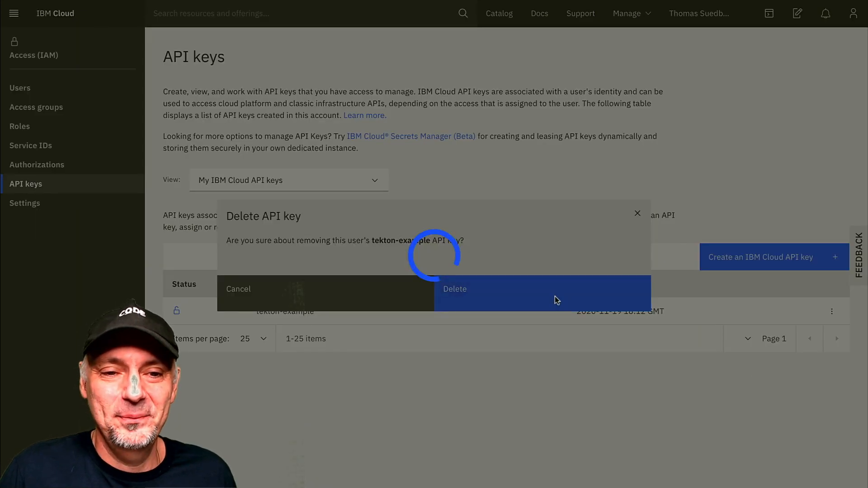
# Create a new IBM Cloud API key named Tekton-example, leaving the description empty
pyautogui.click(500, 337)
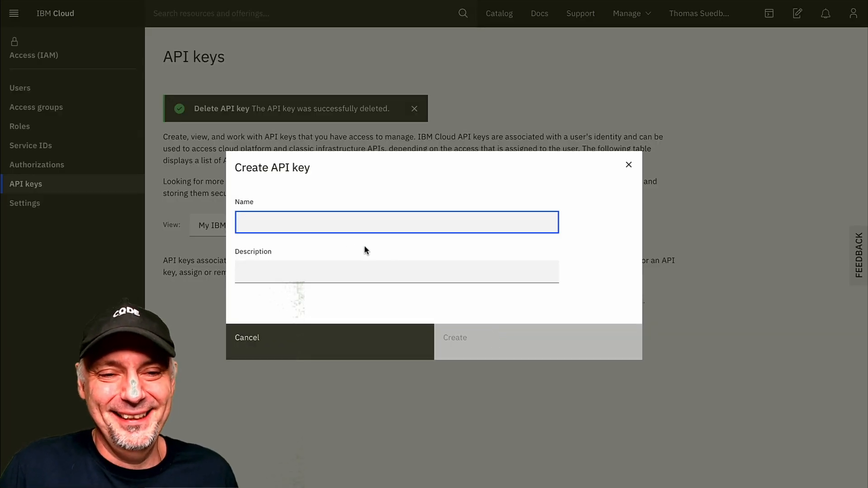
pyautogui.write('te')
pyautogui.press('BackSpace')
pyautogui.press('BackSpace')
pyautogui.write('Tekton-example')
pyautogui.click(543, 357)
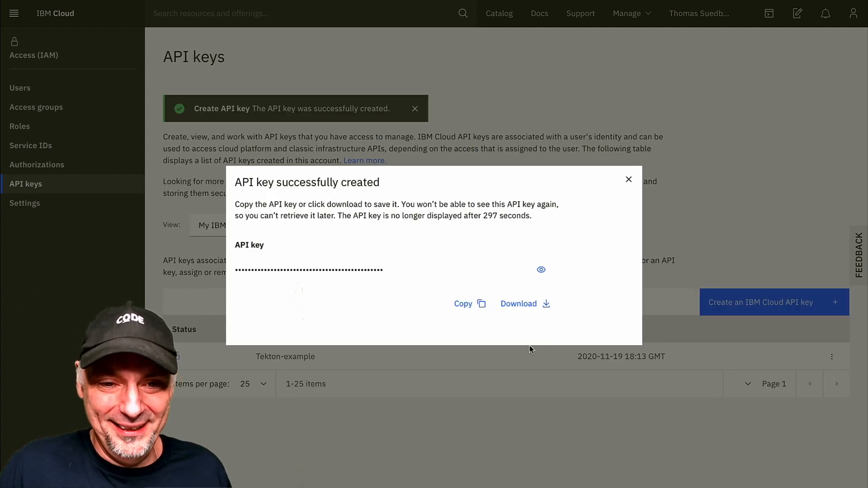
# Reveal and copy the new API key, close its dialog, and paste the API key into the empty file in Visual Studio Code
pyautogui.click(541, 271)
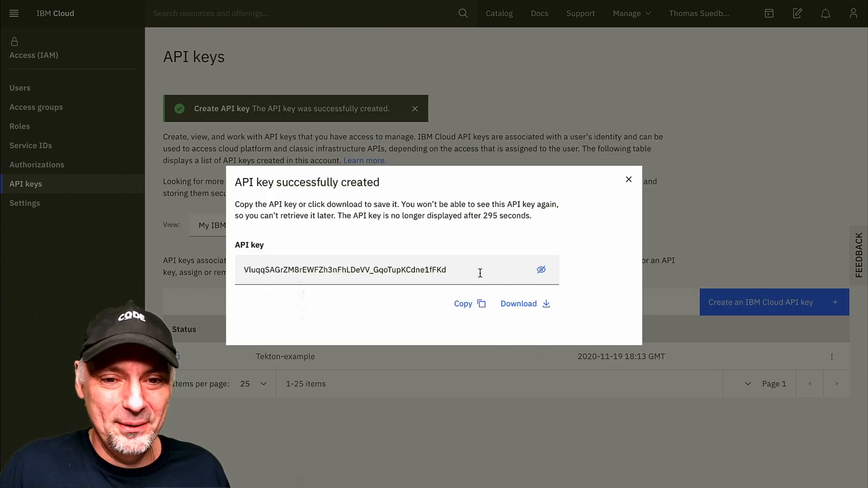
pyautogui.moveTo(479, 269); pyautogui.dragTo(213, 266)
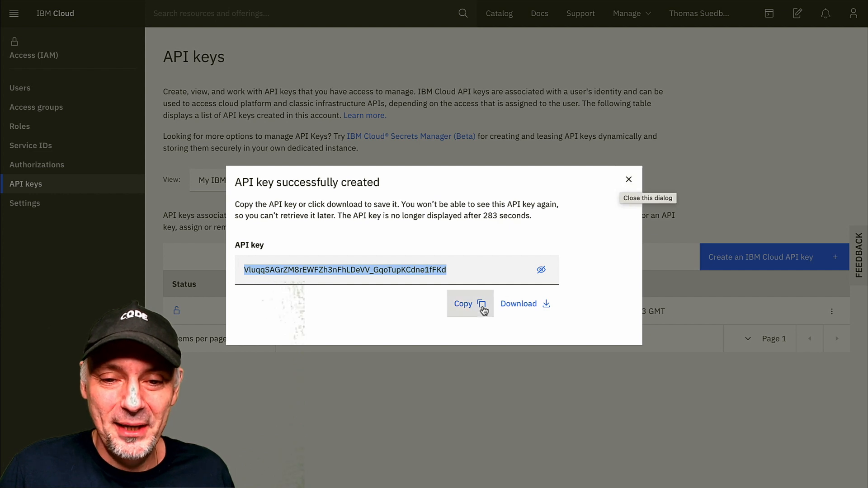
pyautogui.click(626, 181)
pyautogui.hotkey('ctrl', 'Right')
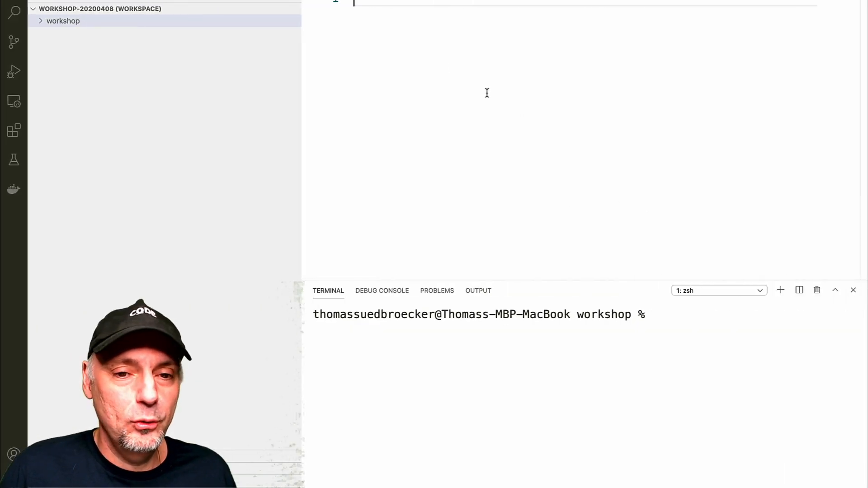
pyautogui.press('super+v')
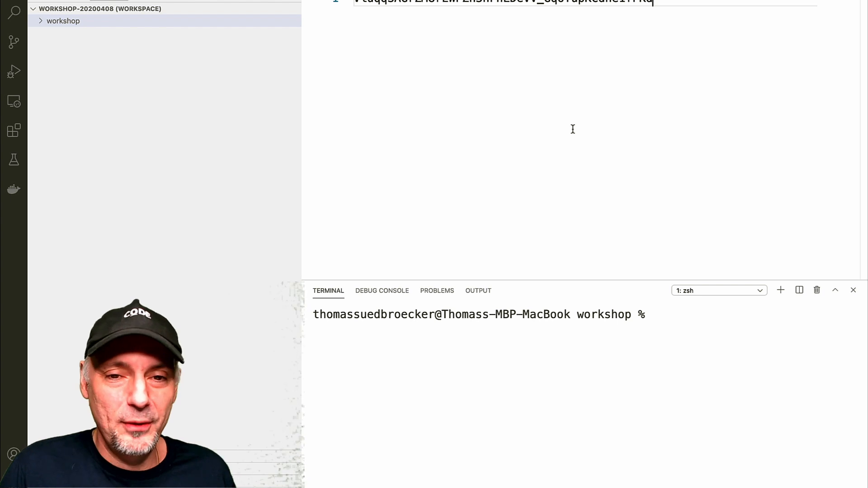
pyautogui.hotkey('ctrl', 'Left')
pyautogui.hotkey('ctrl', 'Left')
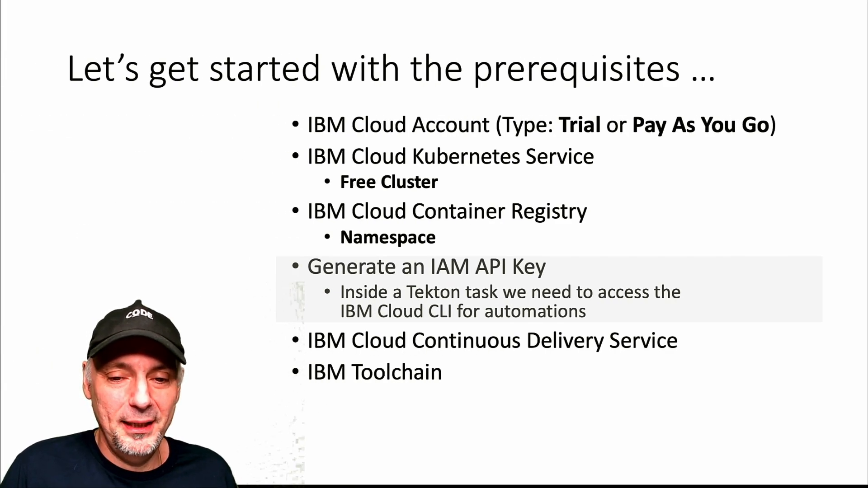
pyautogui.press('Right')
pyautogui.press('Right')
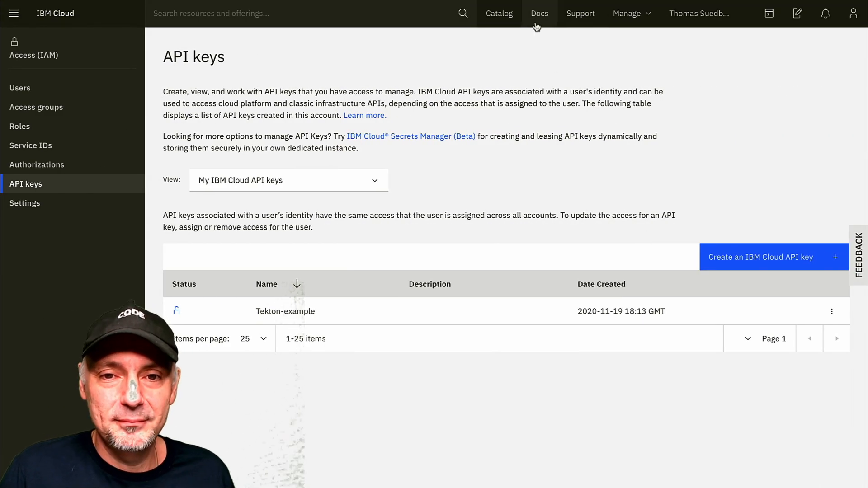
# Open the Services list of the IBM Cloud catalog and filter it by the Developer Tools category
pyautogui.click(499, 13)
pyautogui.click(28, 136)
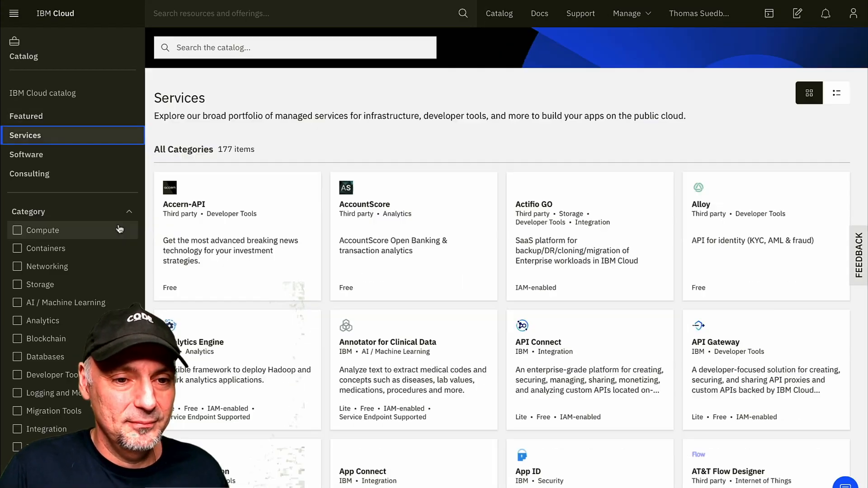
pyautogui.click(63, 380)
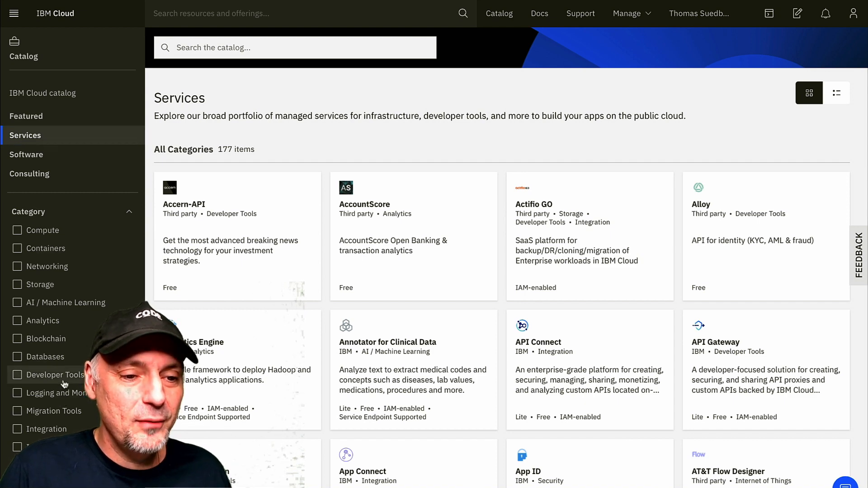
pyautogui.scroll(-1, 416, 324)
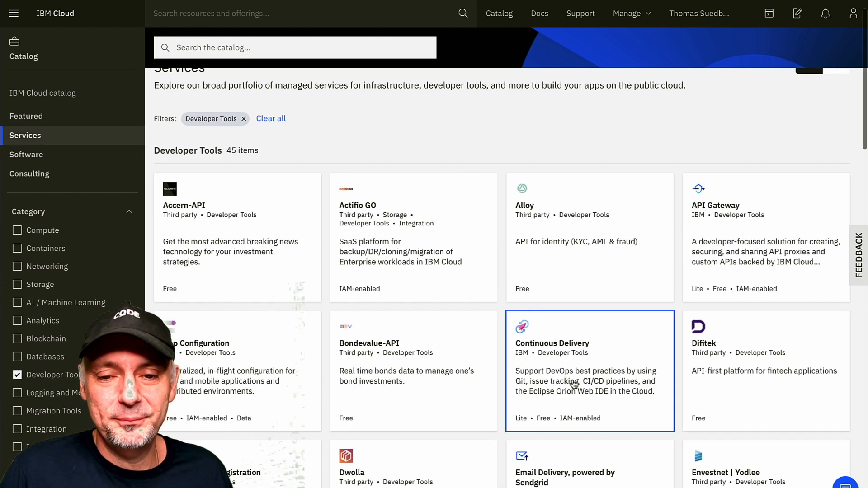
# Create a Continuous Delivery service named tekton-example-ContinuousDelivery with the Lite plan in Dallas
pyautogui.click(573, 385)
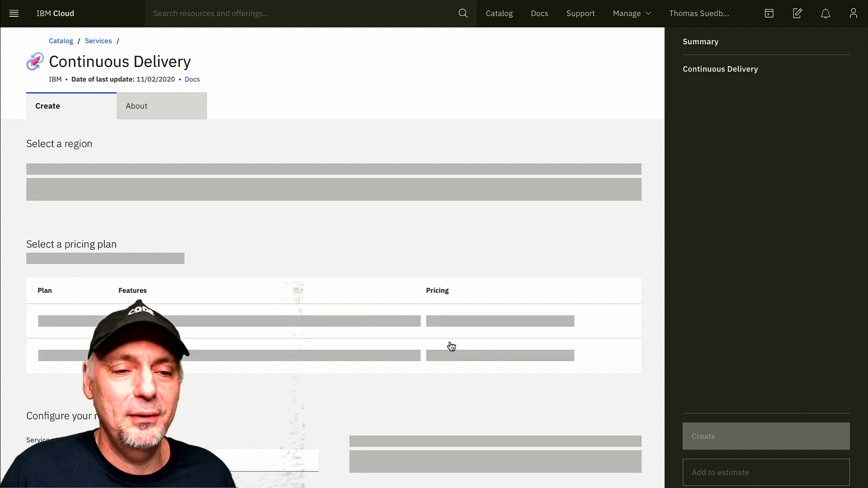
pyautogui.scroll(-3, 450, 346)
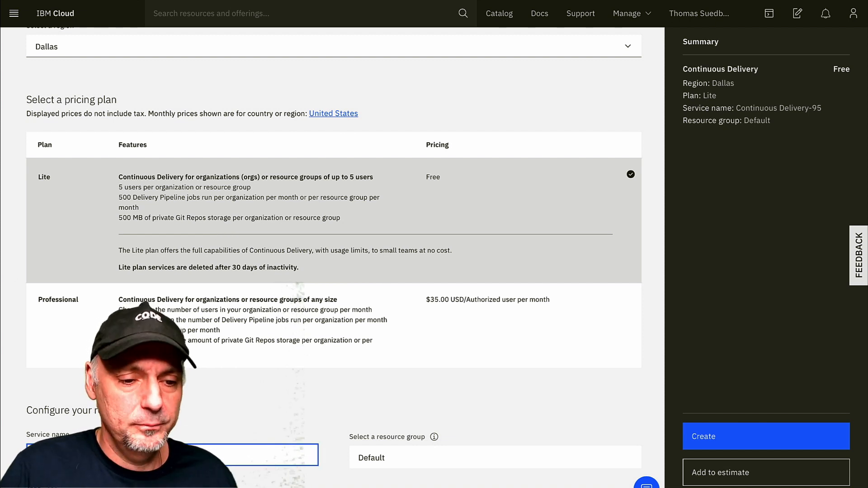
pyautogui.click(764, 435)
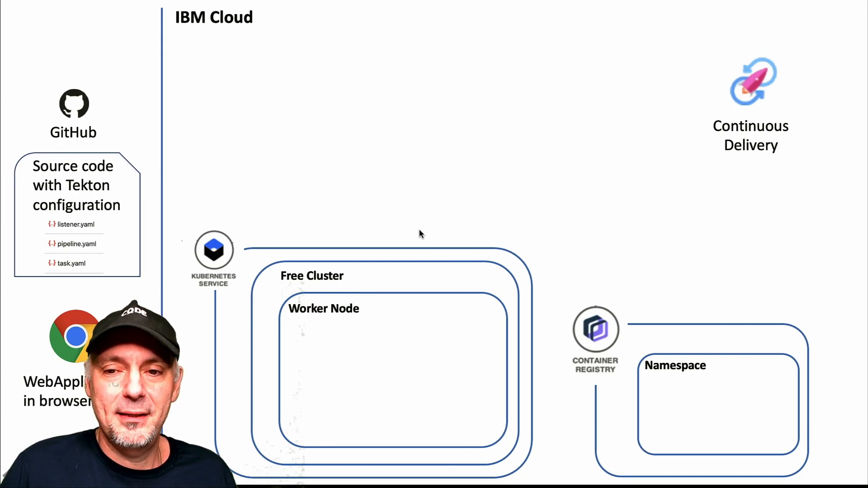
pyautogui.press('Right')
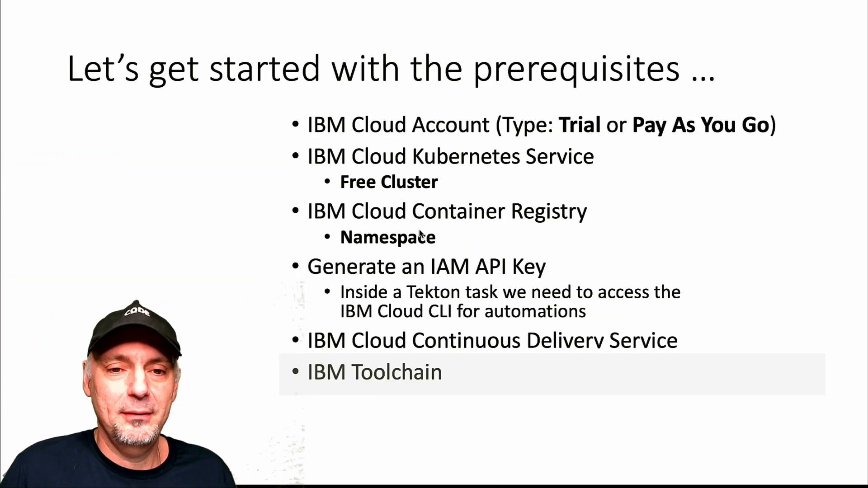
pyautogui.press('Right')
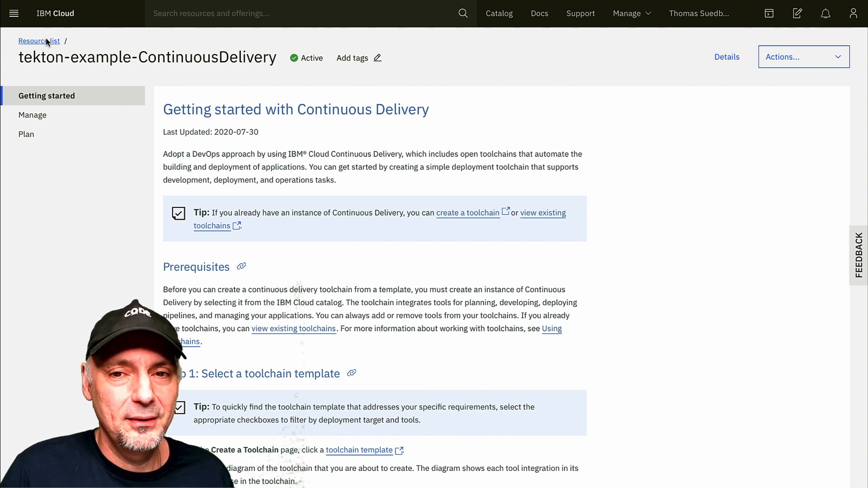
# Search the catalog for "tool", open the Toolchain offering, and choose the Build your own toolchain template
pyautogui.click(501, 13)
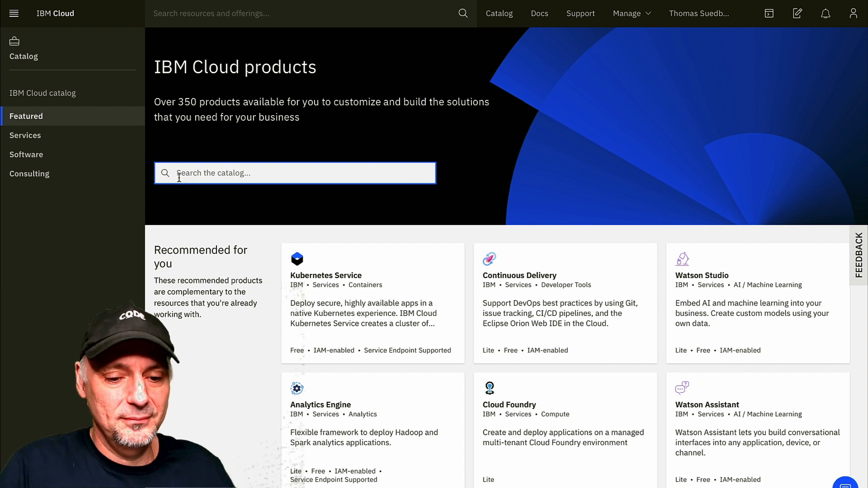
pyautogui.write('tool')
pyautogui.click(186, 201)
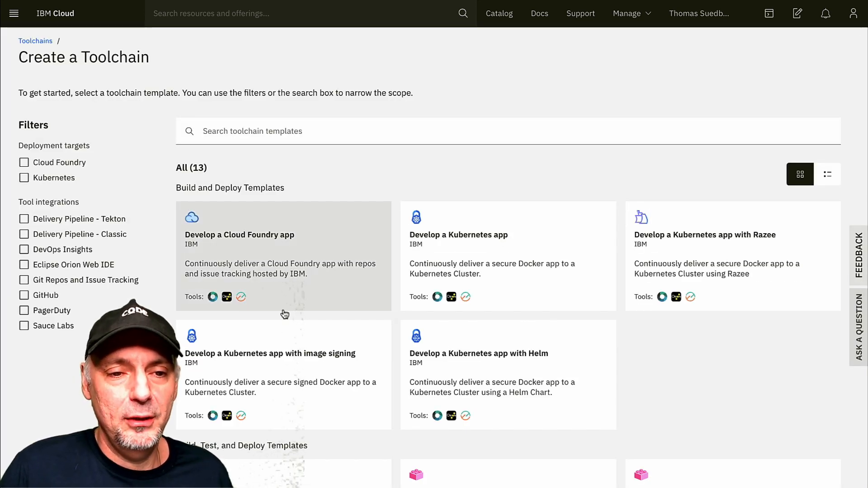
pyautogui.scroll(-8, 291, 326)
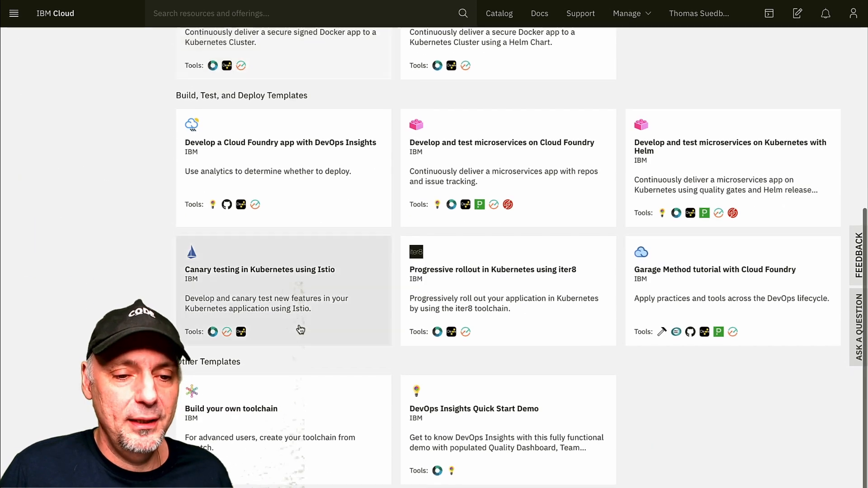
pyautogui.click(284, 428)
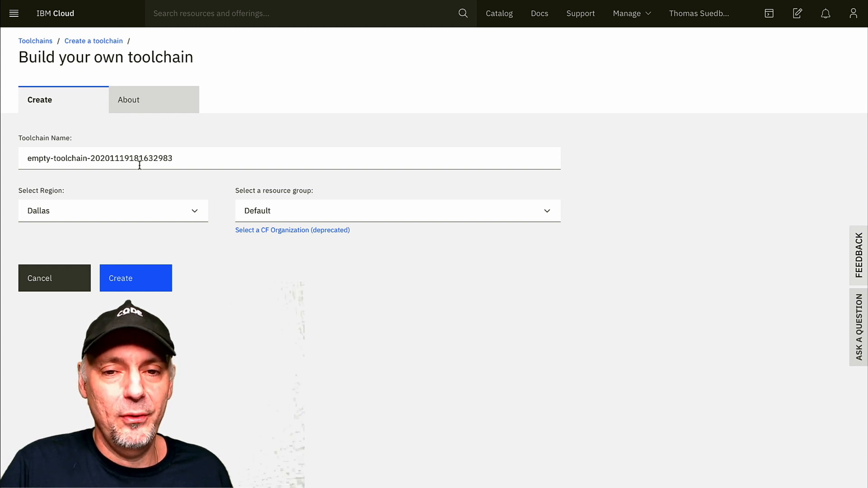
# Name the toolchain tekton-example-toolchain and create it in Dallas with the Default resource group
pyautogui.doubleClick(54, 158)
pyautogui.write('tekton-')
pyautogui.click(165, 278)
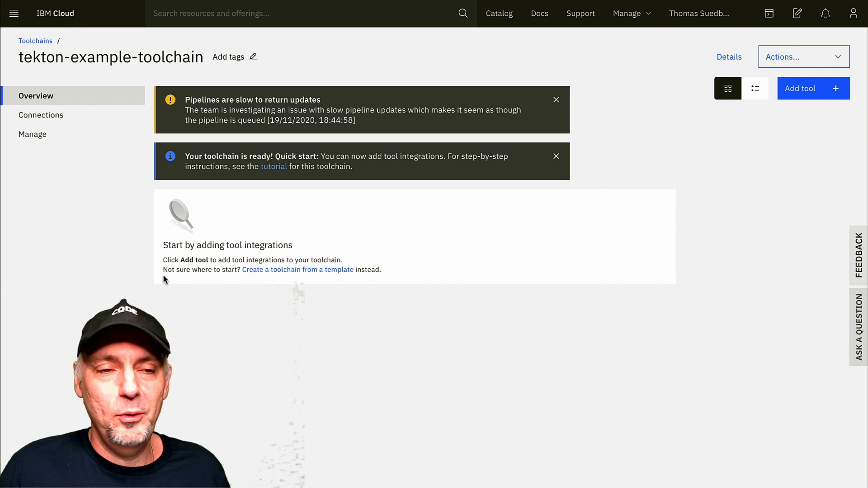